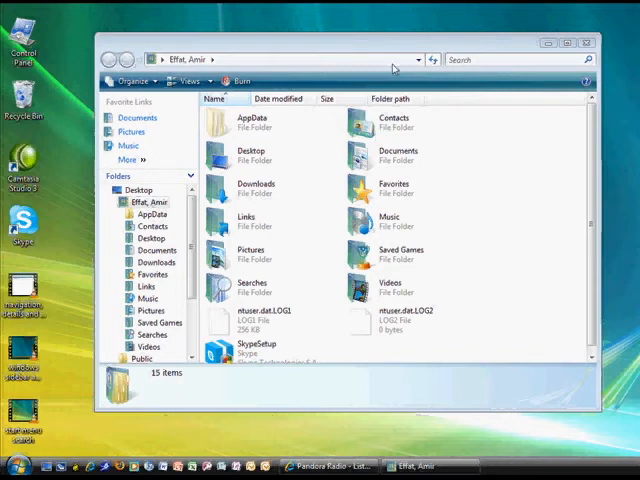
Search the current folder for 'speed', then clear the search text again
{"action": "left_click_drag", "start_coordinate": [409, 51], "coordinate": [389, 57]}
{"action": "left_click", "coordinate": [465, 66]}
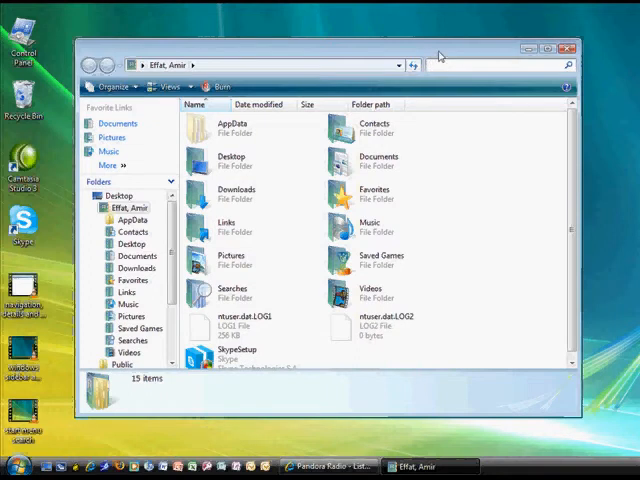
{"action": "left_click_drag", "start_coordinate": [437, 58], "coordinate": [408, 56]}
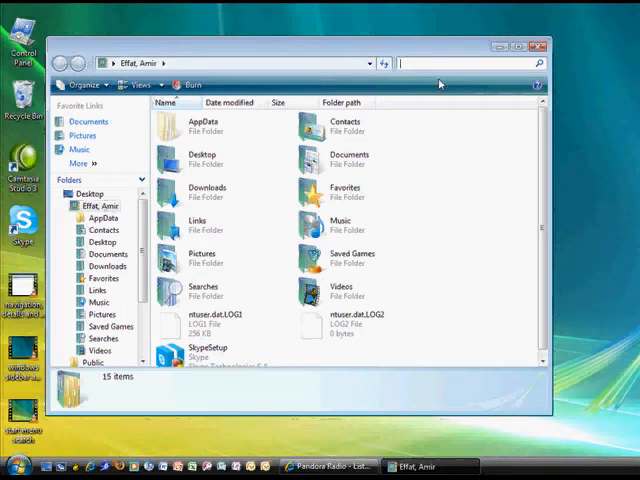
{"action": "type", "text": "sp"}
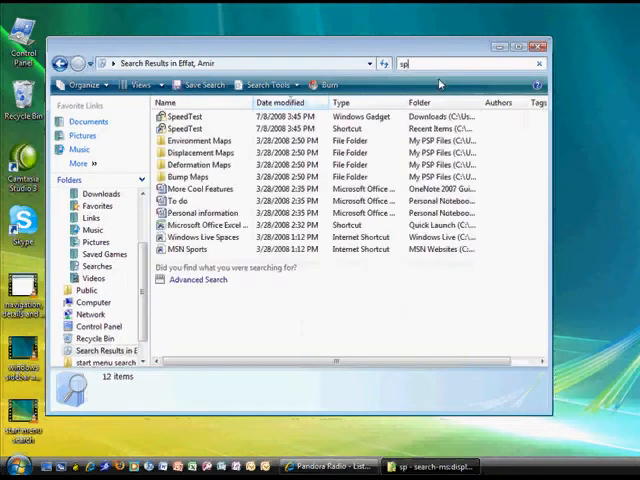
{"action": "type", "text": "eed"}
{"action": "key", "text": "BackSpace"}
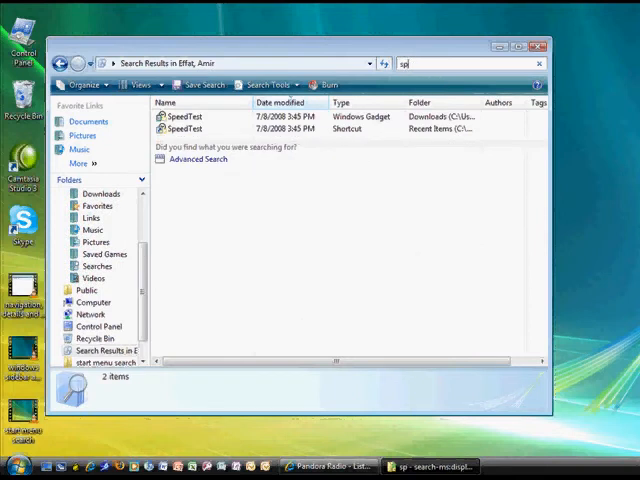
{"action": "key", "text": "BackSpace"}
{"action": "key", "text": "BackSpace"}
{"action": "key", "text": "BackSpace"}
{"action": "key", "text": "BackSpace"}
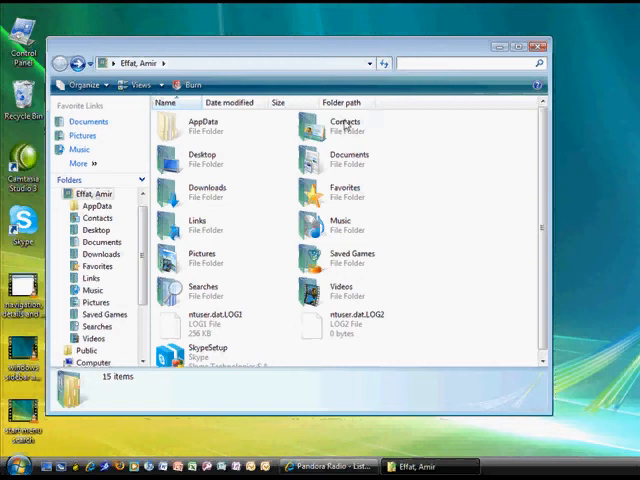
Go into the Contacts folder, search it for 'speed' and clear the search
{"action": "double_click", "coordinate": [312, 128]}
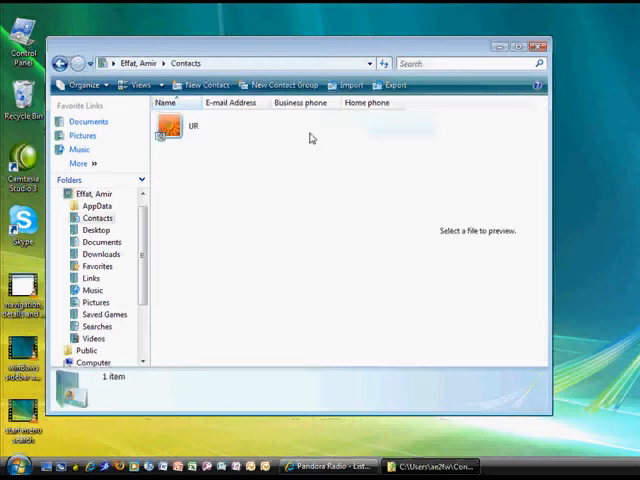
{"action": "left_click", "coordinate": [441, 64]}
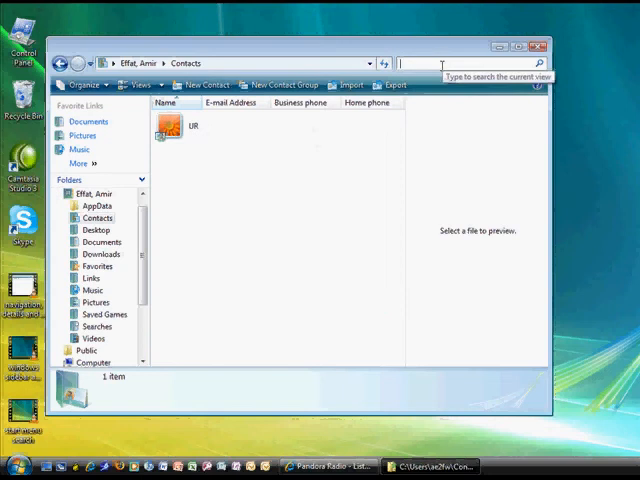
{"action": "type", "text": "spe"}
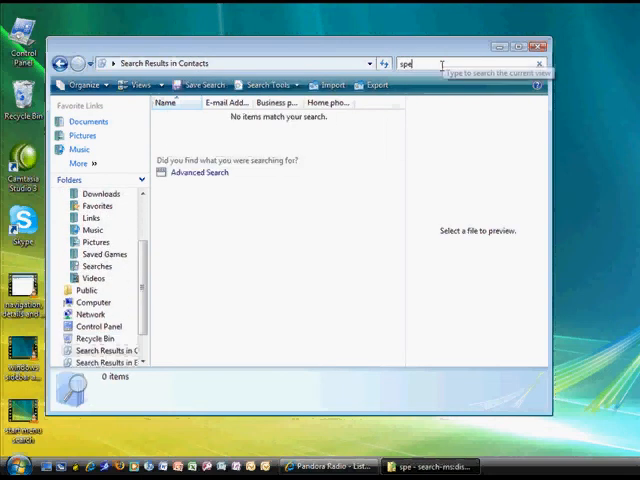
{"action": "type", "text": "ed"}
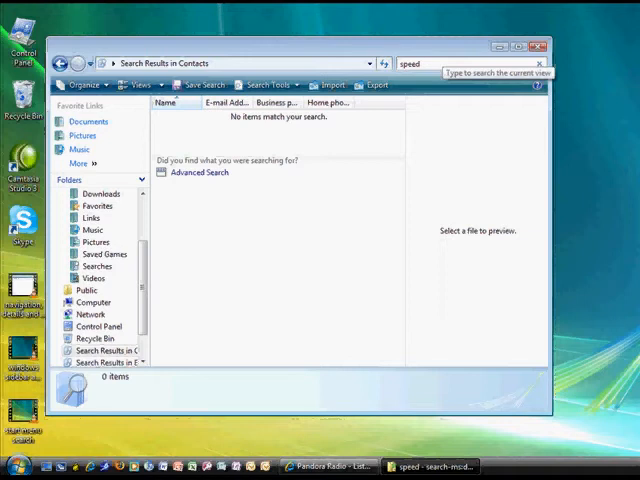
{"action": "key", "text": "BackSpace"}
{"action": "key", "text": "BackSpace"}
{"action": "key", "text": "BackSpace"}
{"action": "key", "text": "BackSpace"}
{"action": "key", "text": "BackSpace"}
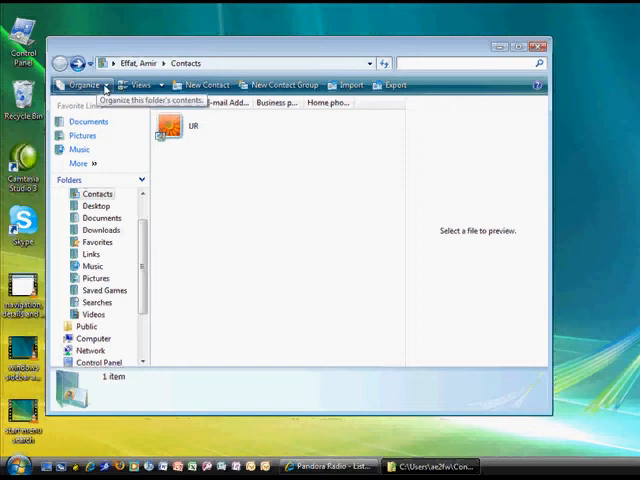
Turn off 'Find partial matches' in Folder and Search Options and apply it
{"action": "left_click", "coordinate": [108, 89]}
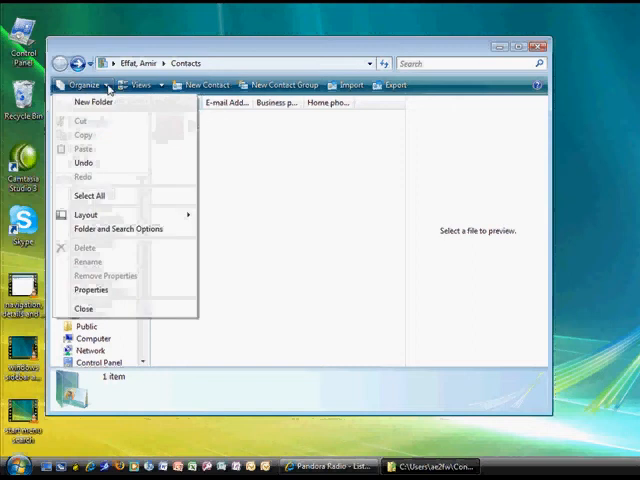
{"action": "left_click", "coordinate": [131, 233]}
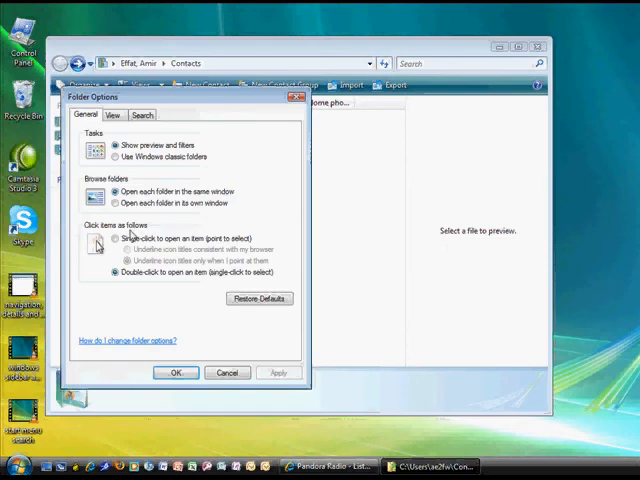
{"action": "left_click", "coordinate": [142, 117]}
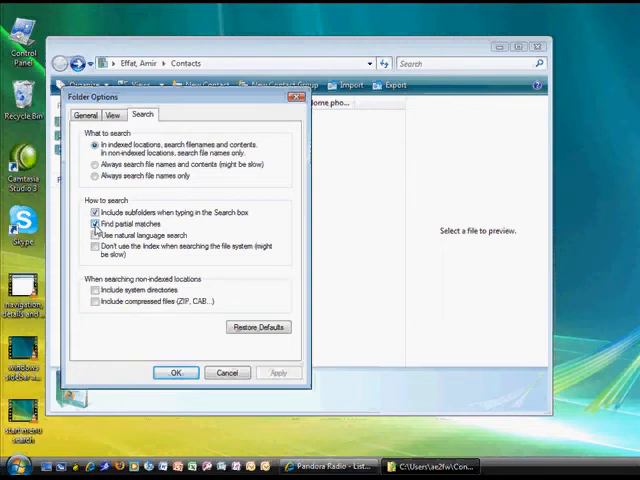
{"action": "left_click", "coordinate": [95, 224]}
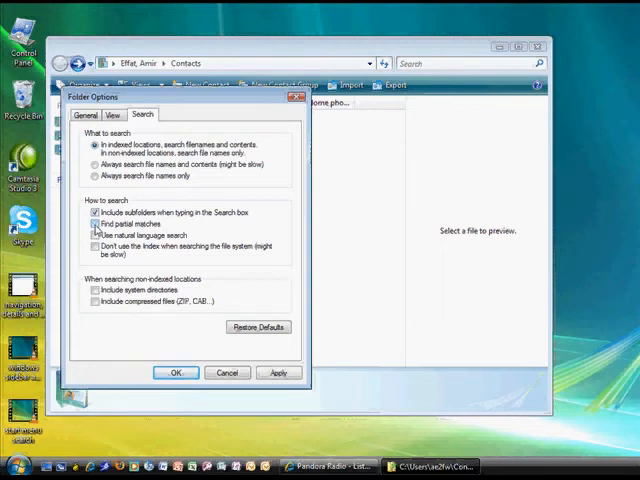
{"action": "left_click", "coordinate": [279, 375]}
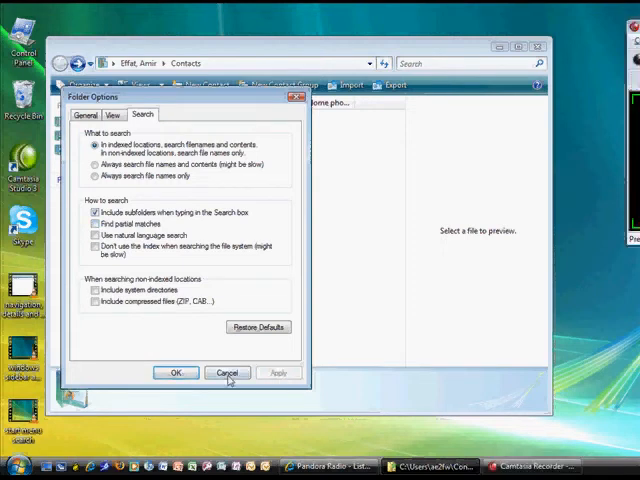
{"action": "left_click", "coordinate": [177, 376]}
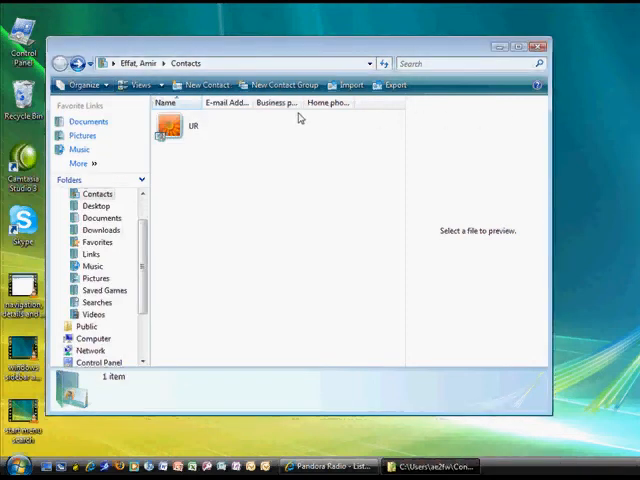
Search the Documents folder for 'camtasia', then shorten the term to test partial matching
{"action": "left_click", "coordinate": [453, 65]}
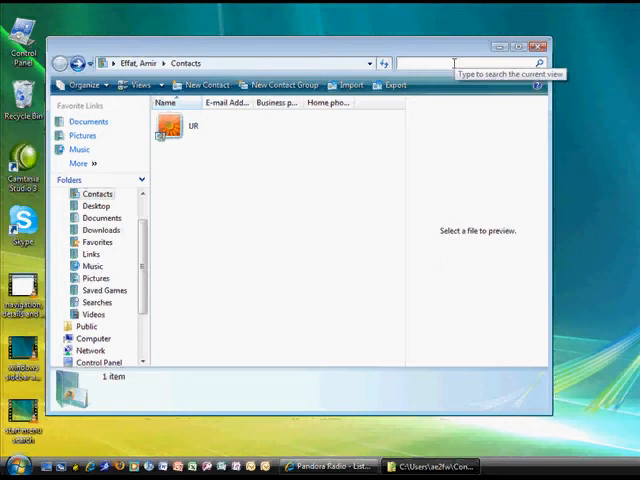
{"action": "left_click", "coordinate": [86, 121]}
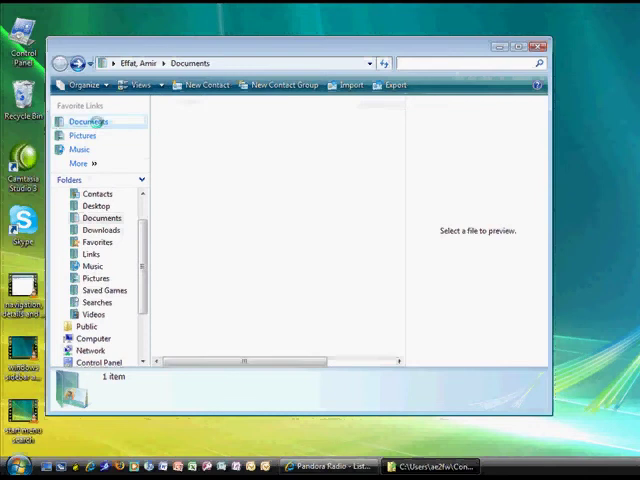
{"action": "left_click", "coordinate": [456, 64]}
{"action": "type", "text": "ca"}
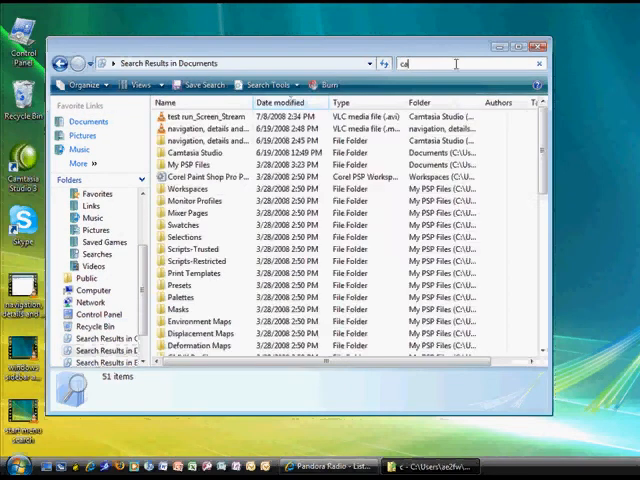
{"action": "type", "text": "mtasia"}
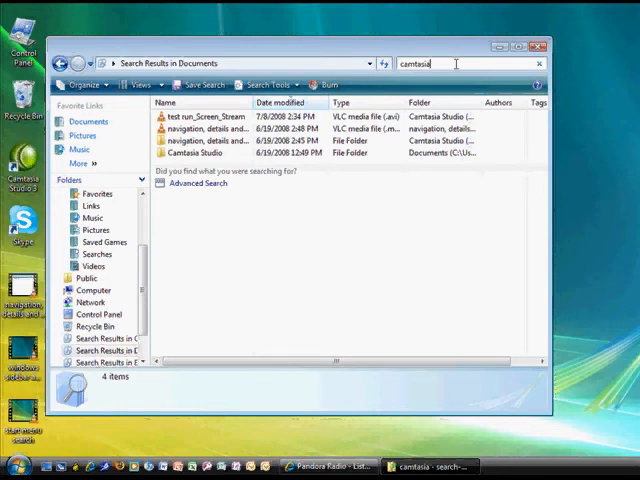
{"action": "key", "text": "BackSpace"}
{"action": "key", "text": "BackSpace"}
{"action": "key", "text": "BackSpace"}
{"action": "key", "text": "BackSpace"}
{"action": "key", "text": "BackSpace"}
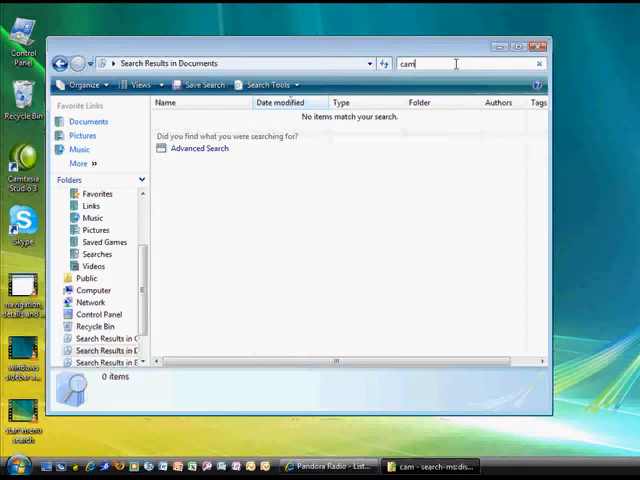
{"action": "type", "text": "tasia"}
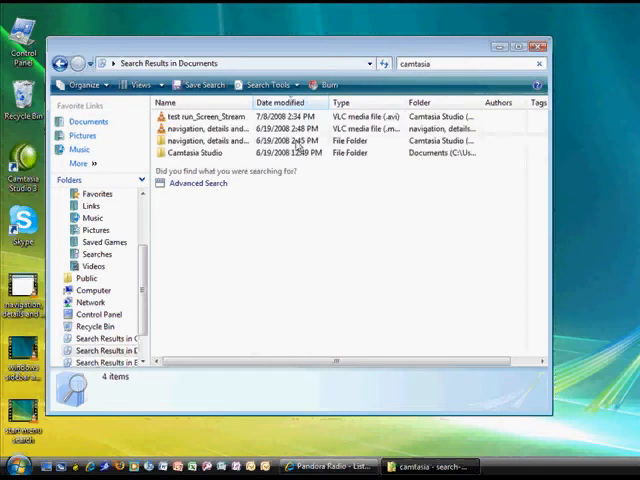
Turn 'Find partial matches' back on in Folder and Search Options and apply it
{"action": "left_click", "coordinate": [105, 85]}
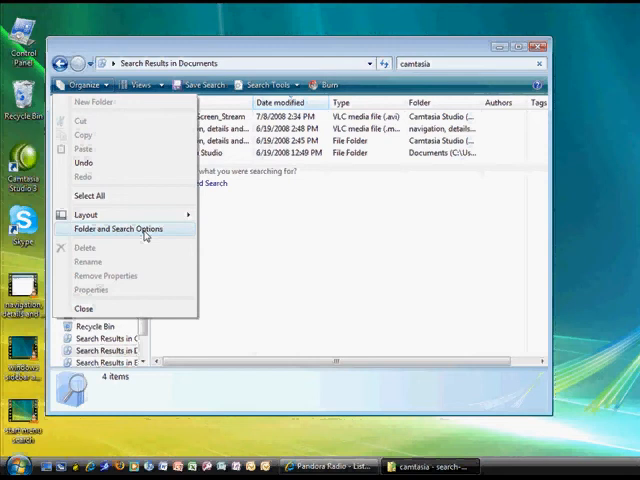
{"action": "left_click", "coordinate": [145, 232]}
{"action": "left_click", "coordinate": [143, 118]}
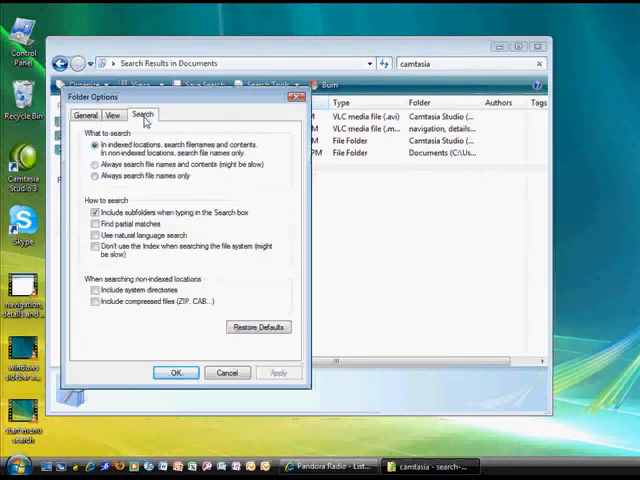
{"action": "left_click", "coordinate": [95, 224]}
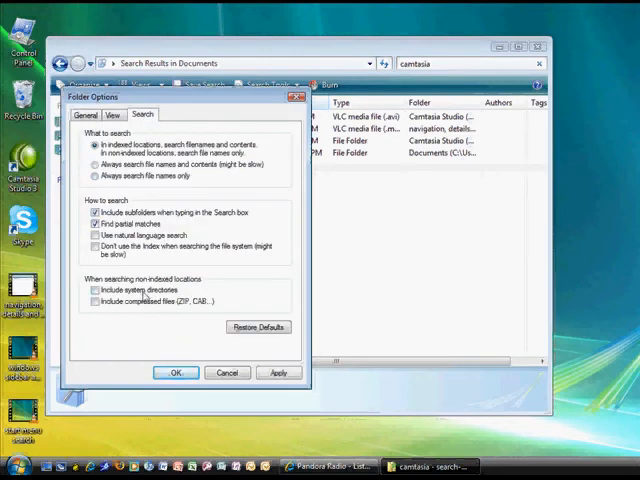
{"action": "left_click", "coordinate": [284, 376]}
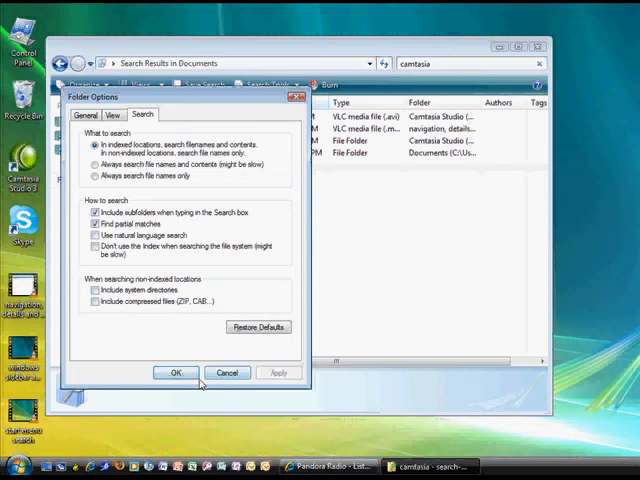
{"action": "left_click", "coordinate": [176, 374]}
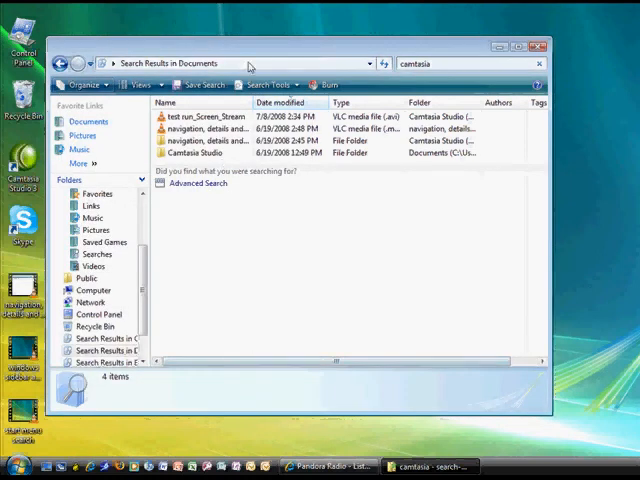
{"action": "left_click_drag", "start_coordinate": [264, 50], "coordinate": [262, 42]}
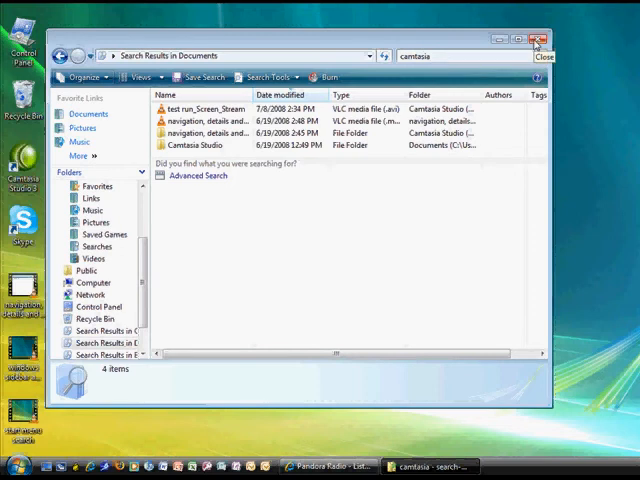
Close the results window and run a Start Menu search for 'speed' across all locations
{"action": "left_click", "coordinate": [537, 40]}
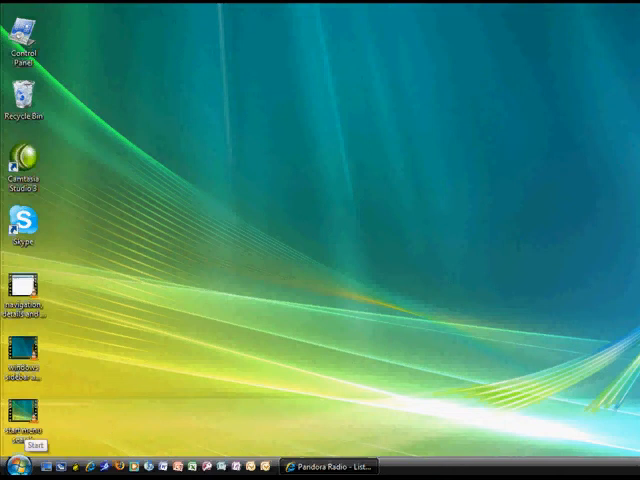
{"action": "left_click", "coordinate": [18, 465]}
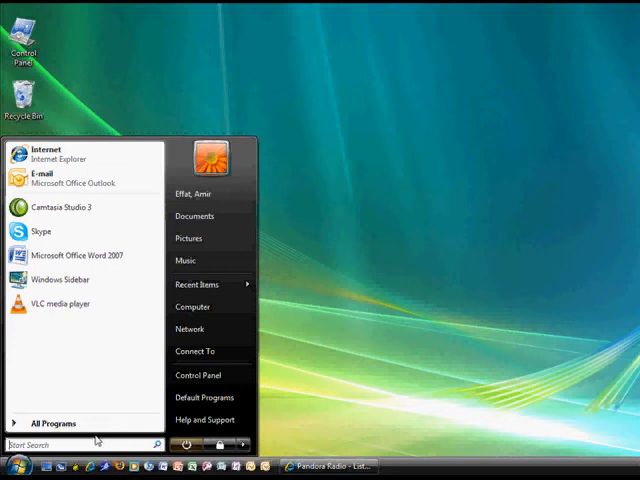
{"action": "type", "text": "speed"}
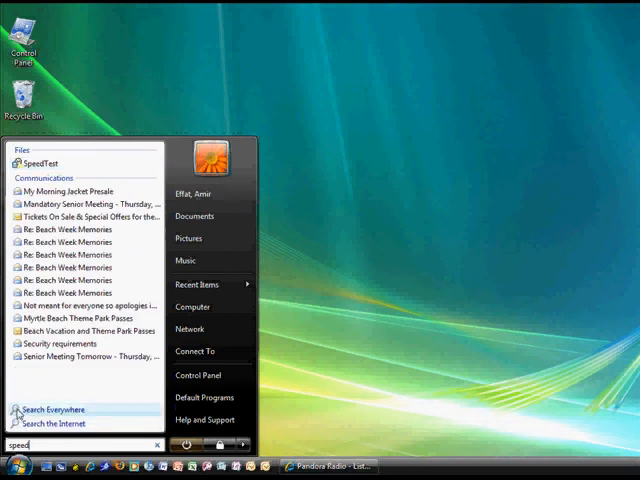
{"action": "left_click", "coordinate": [14, 413]}
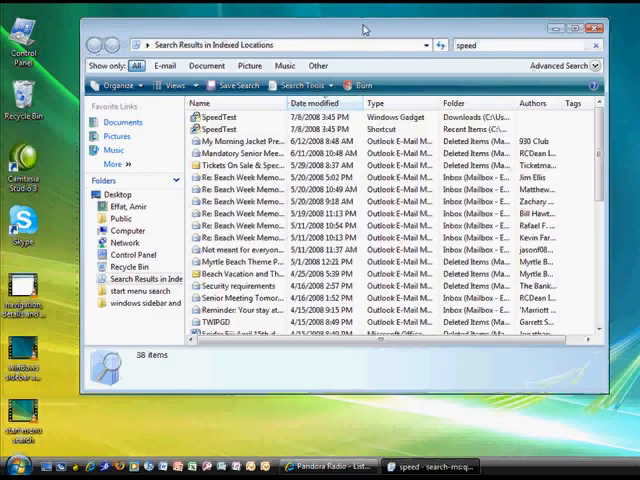
Try the Picture, Document, E-mail and All 'Show only' filters while clearing the search text
{"action": "mouse_move", "coordinate": [361, 31]}
{"action": "left_mouse_down"}
{"action": "mouse_move", "coordinate": [363, 55]}
{"action": "mouse_move", "coordinate": [343, 57]}
{"action": "left_mouse_up"}
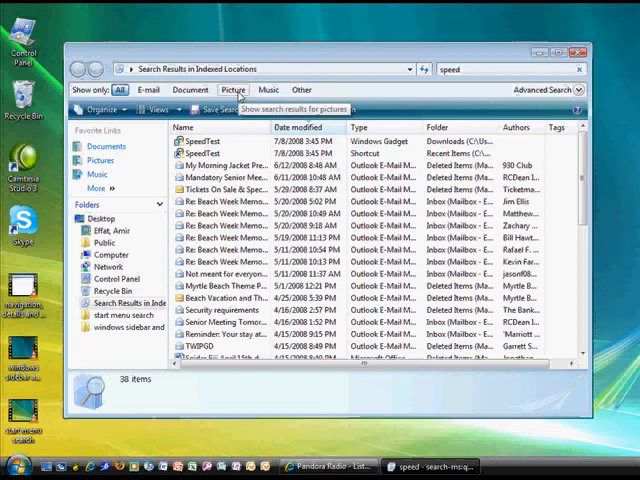
{"action": "left_click", "coordinate": [236, 91]}
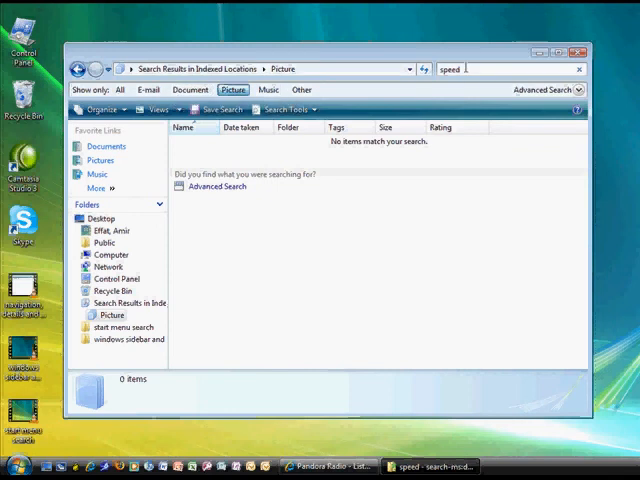
{"action": "key", "text": "BackSpace"}
{"action": "key", "text": "BackSpace"}
{"action": "key", "text": "BackSpace"}
{"action": "key", "text": "BackSpace"}
{"action": "key", "text": "BackSpace"}
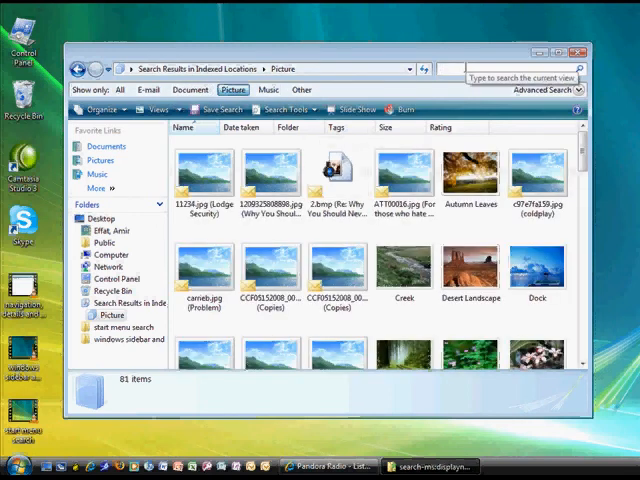
{"action": "left_click", "coordinate": [190, 92]}
{"action": "left_click", "coordinate": [146, 90]}
{"action": "left_click", "coordinate": [120, 90]}
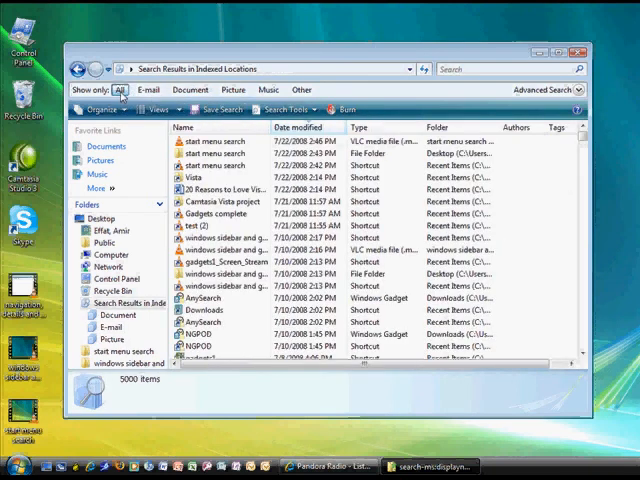
{"action": "left_click", "coordinate": [150, 92]}
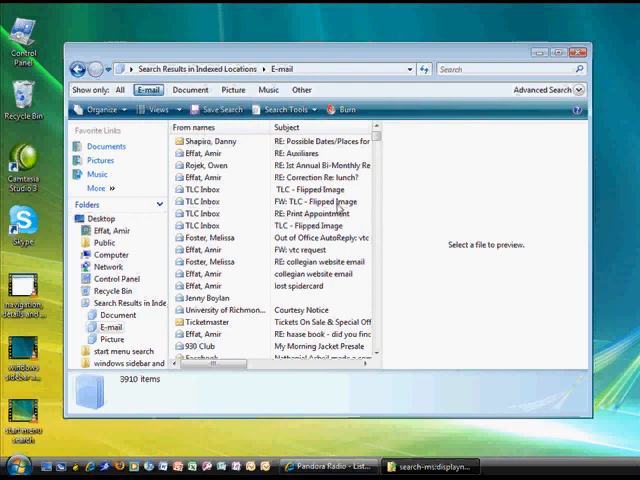
{"action": "left_click_drag", "start_coordinate": [376, 142], "coordinate": [377, 148]}
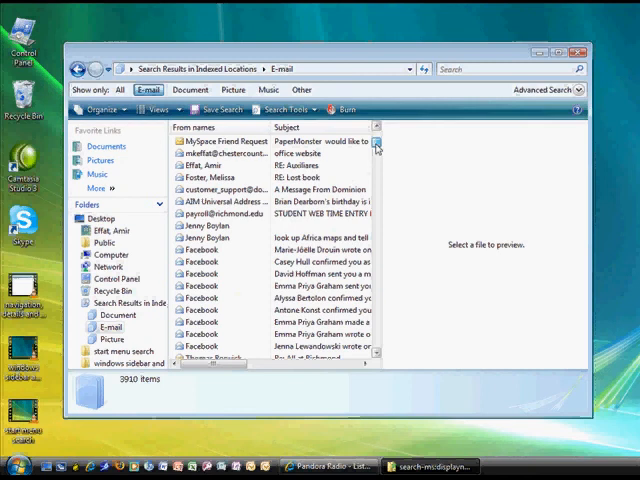
{"action": "left_click_drag", "start_coordinate": [377, 148], "coordinate": [376, 163]}
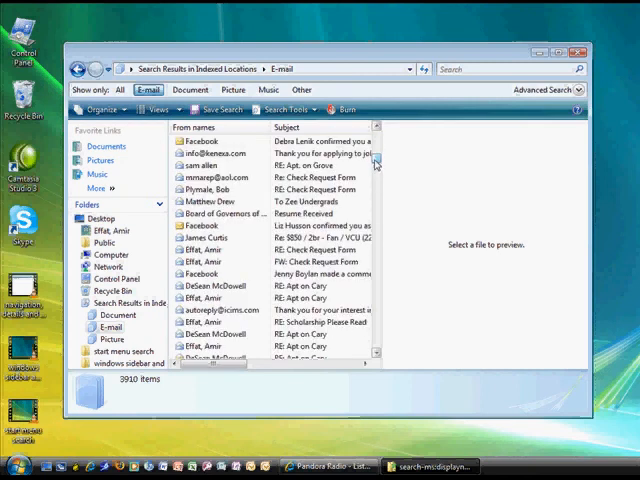
Limit the results to documents only and ready the search box for new text
{"action": "left_click", "coordinate": [188, 91]}
{"action": "left_click", "coordinate": [463, 70]}
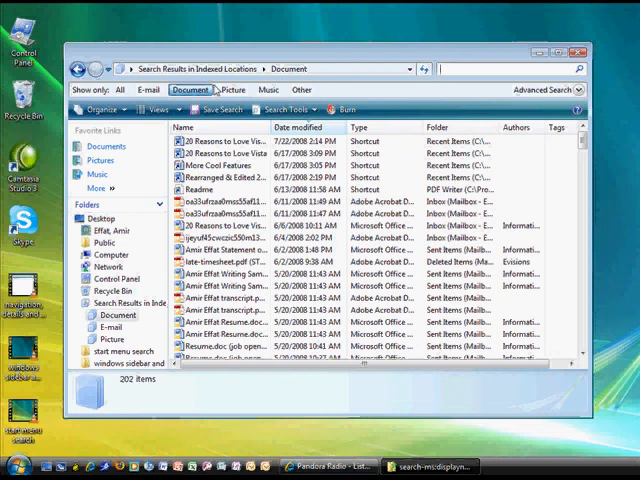
{"action": "type", "text": "amir"}
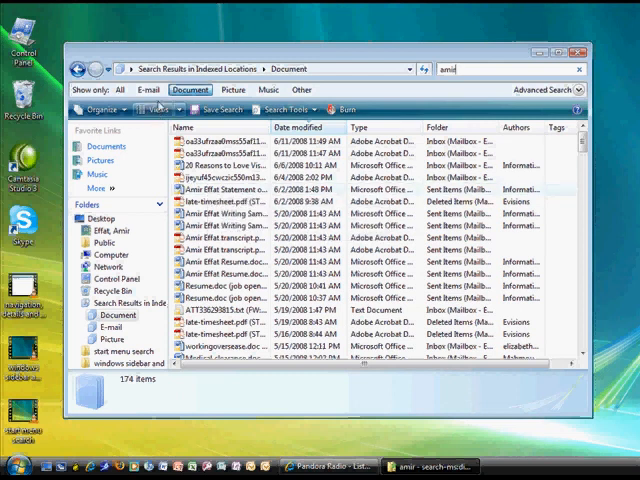
Expand Advanced Search, review the Location and date choices keeping Indexed Locations, and focus the Authors field
{"action": "left_click", "coordinate": [578, 90]}
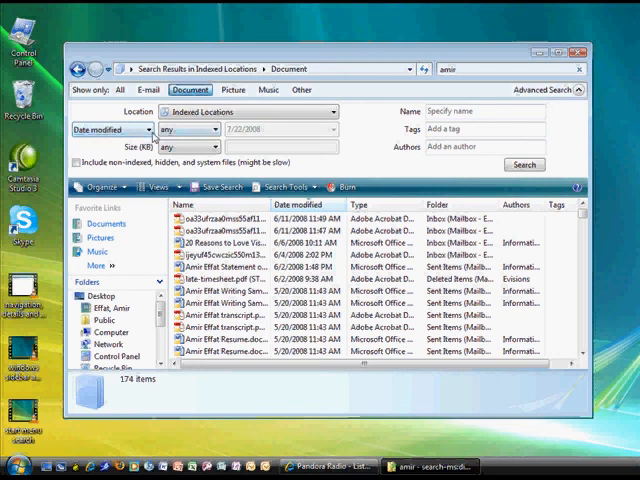
{"action": "left_click", "coordinate": [150, 130]}
{"action": "left_click", "coordinate": [100, 142]}
{"action": "left_click", "coordinate": [334, 113]}
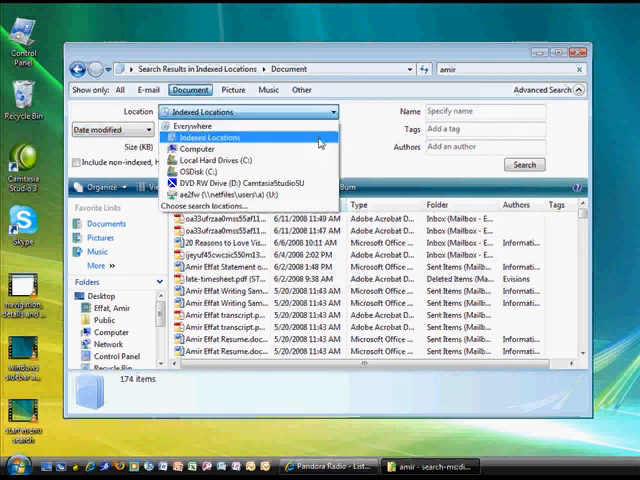
{"action": "left_click", "coordinate": [351, 112]}
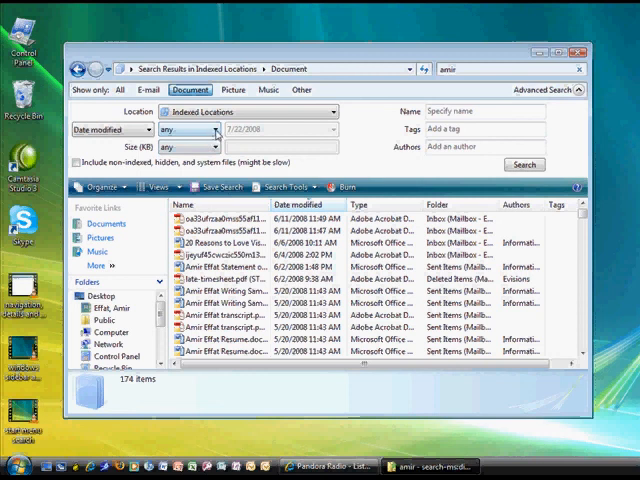
{"action": "left_click", "coordinate": [215, 131]}
{"action": "left_click", "coordinate": [216, 130]}
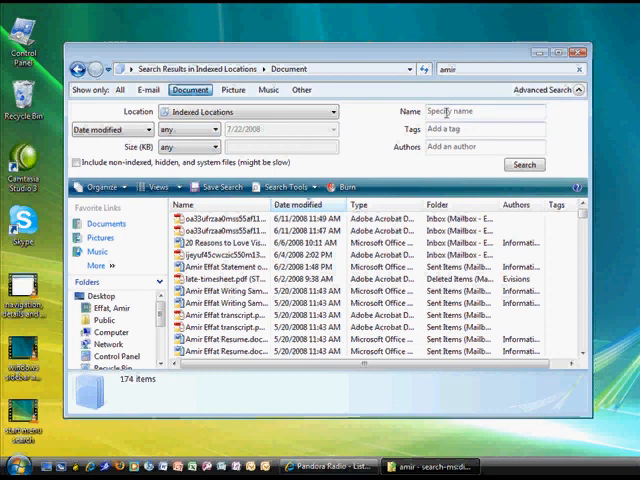
{"action": "left_click", "coordinate": [448, 144]}
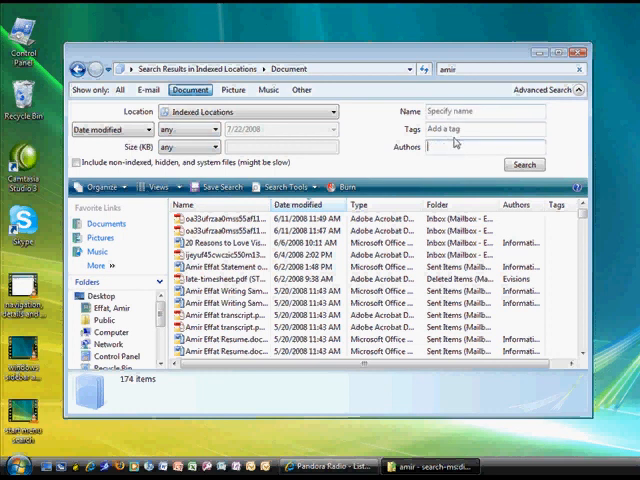